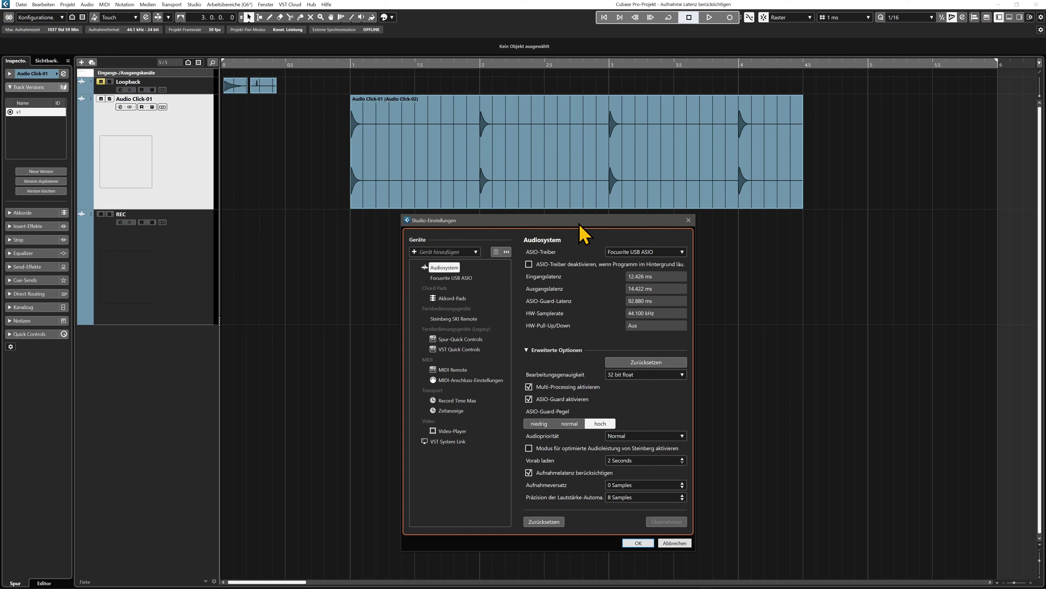
Open the Pro-Q 3 insert on the Mono In channel in the MixConsole and inspect its Linear Phase resolution setting.
drag(578, 224, 568, 231)
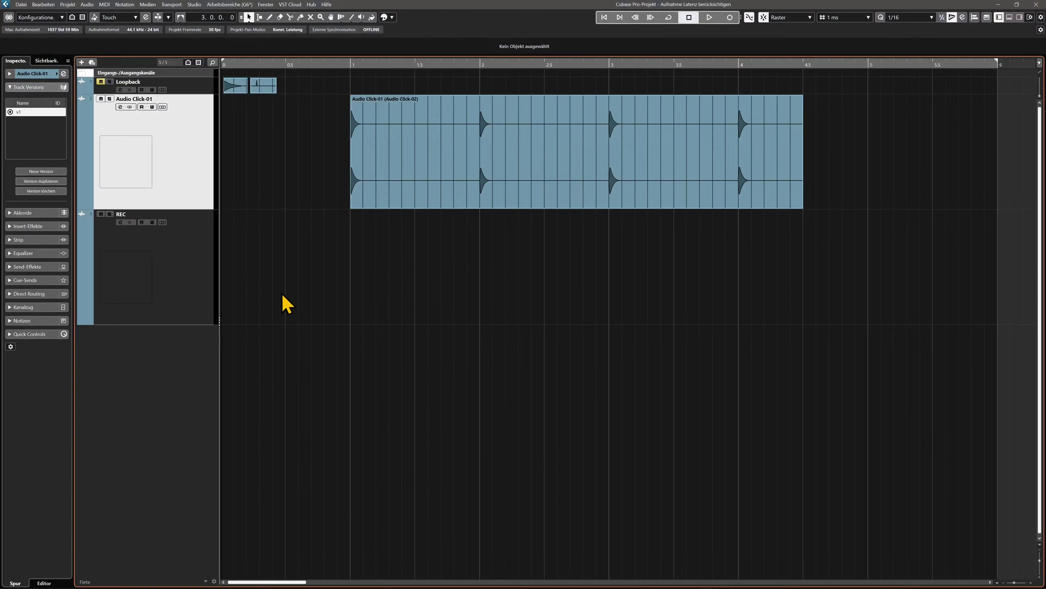
click(1034, 8)
key(F3)
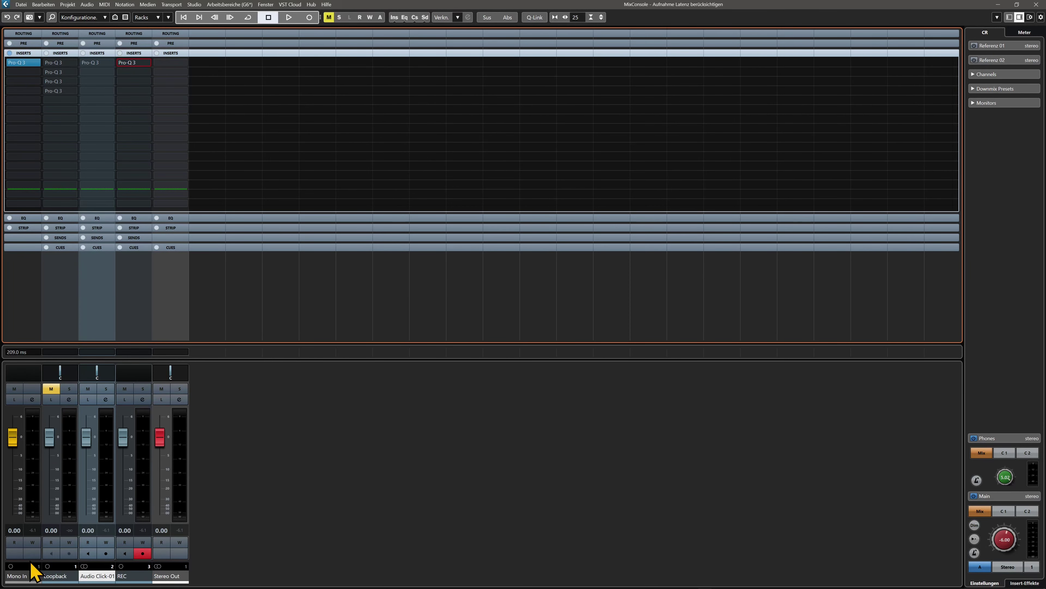
click(32, 575)
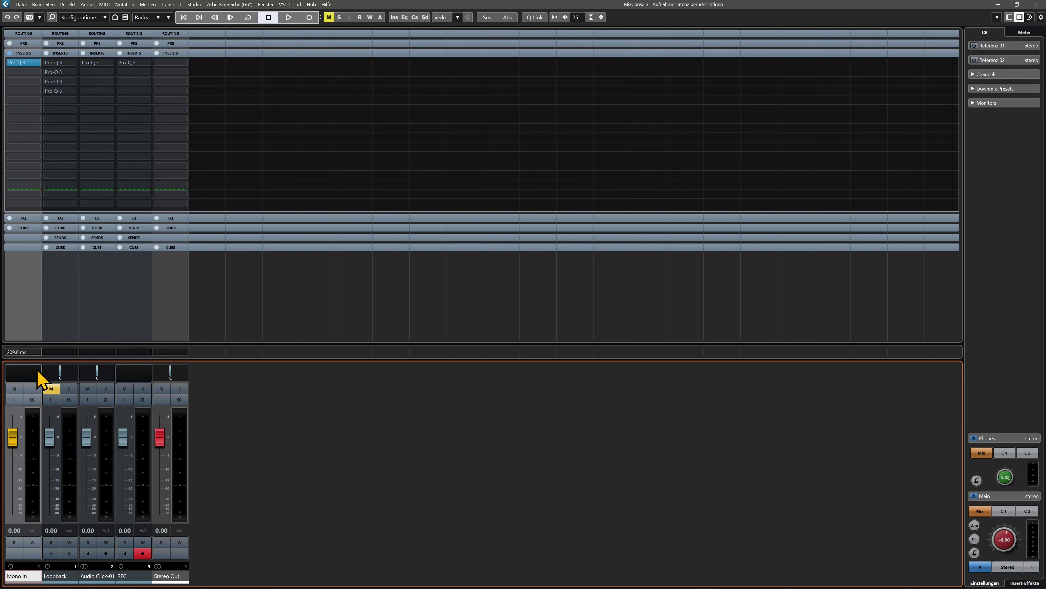
click(21, 63)
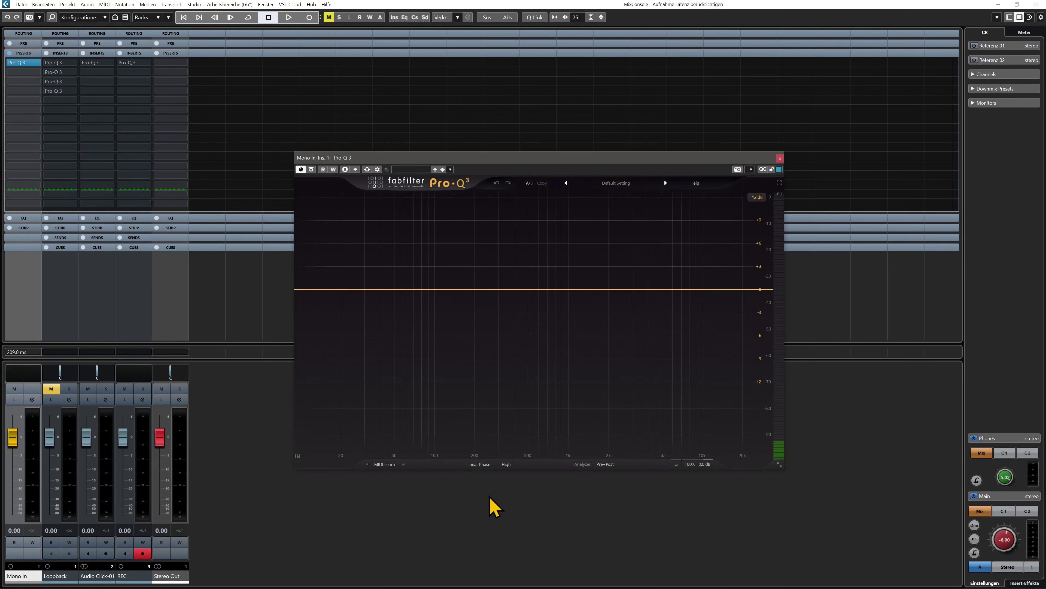
click(510, 469)
click(515, 490)
click(780, 159)
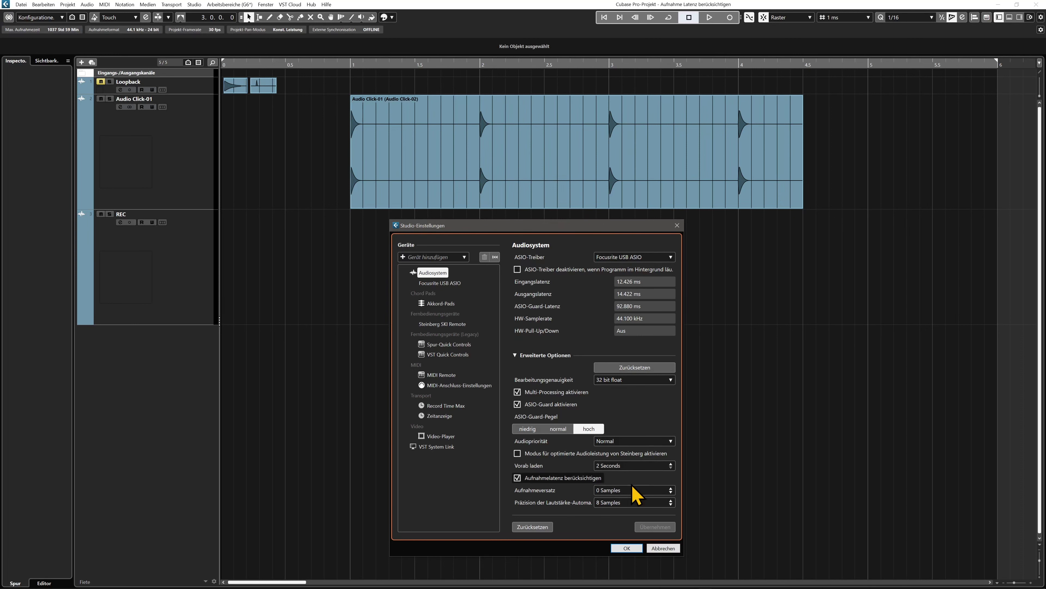
Confirm the studio settings and select the Audio Click-01 track in the project.
click(626, 548)
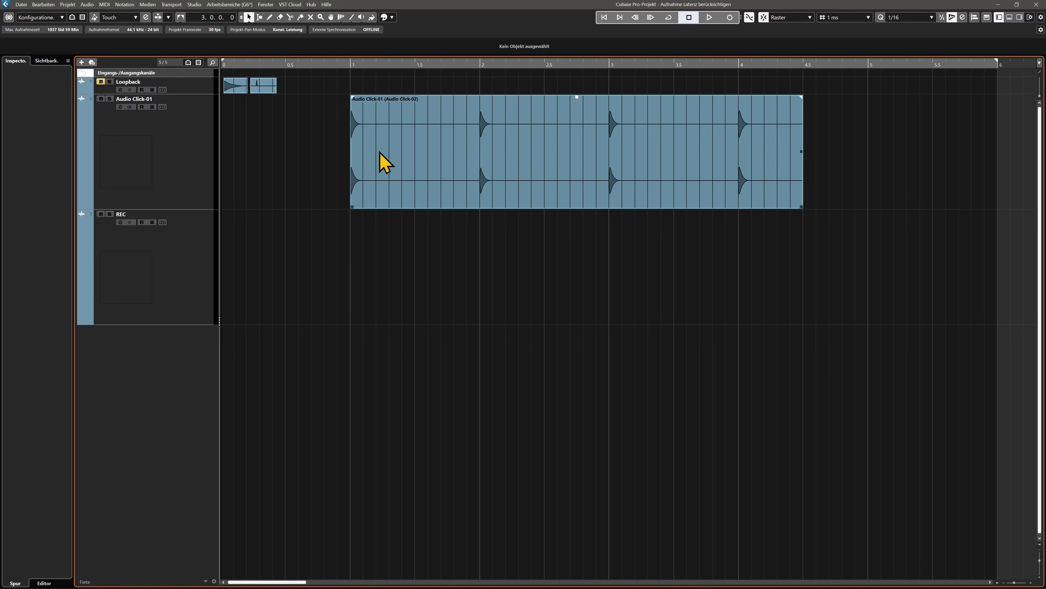
click(190, 160)
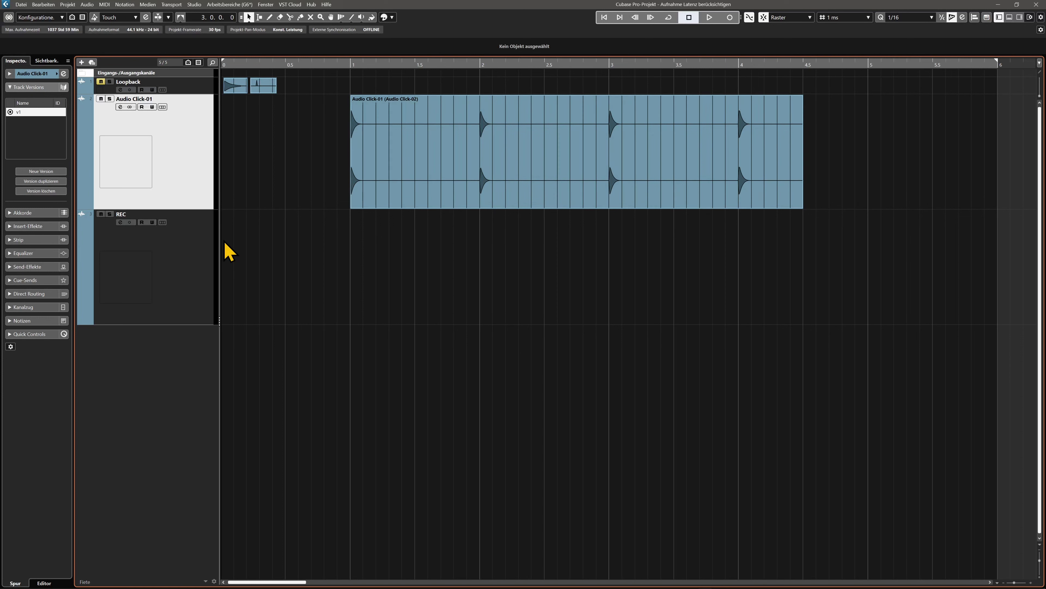
click(193, 228)
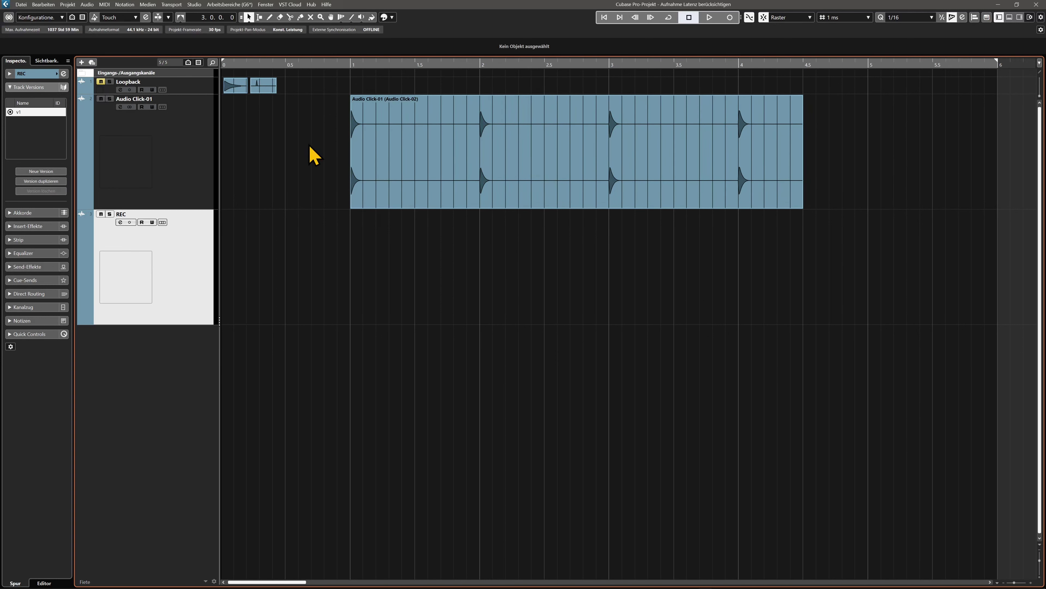
click(355, 150)
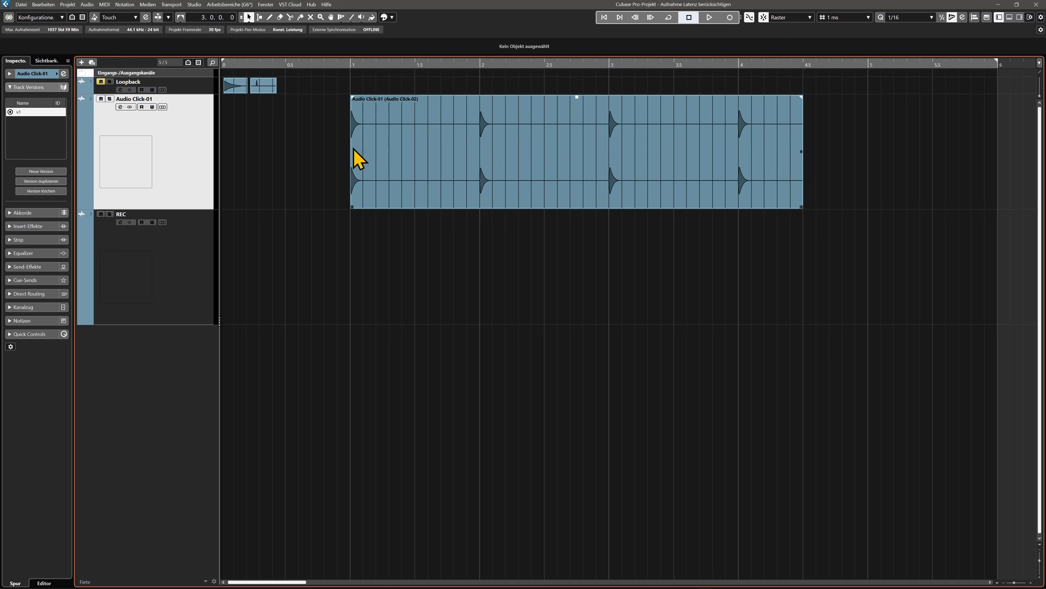
Show the channel routing in the MixConsole and select the REC channel.
key(F3)
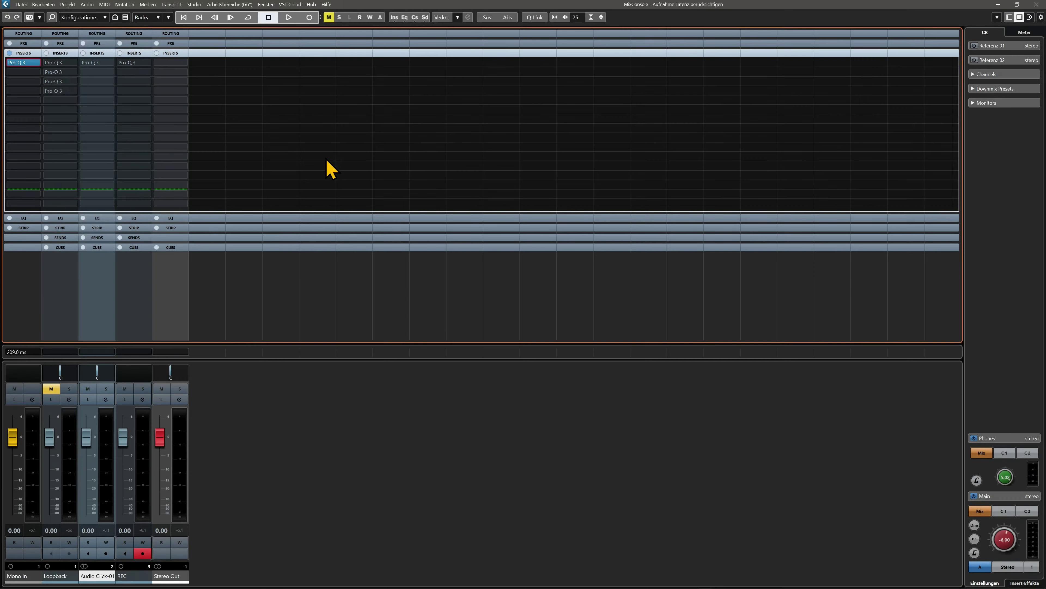
click(136, 36)
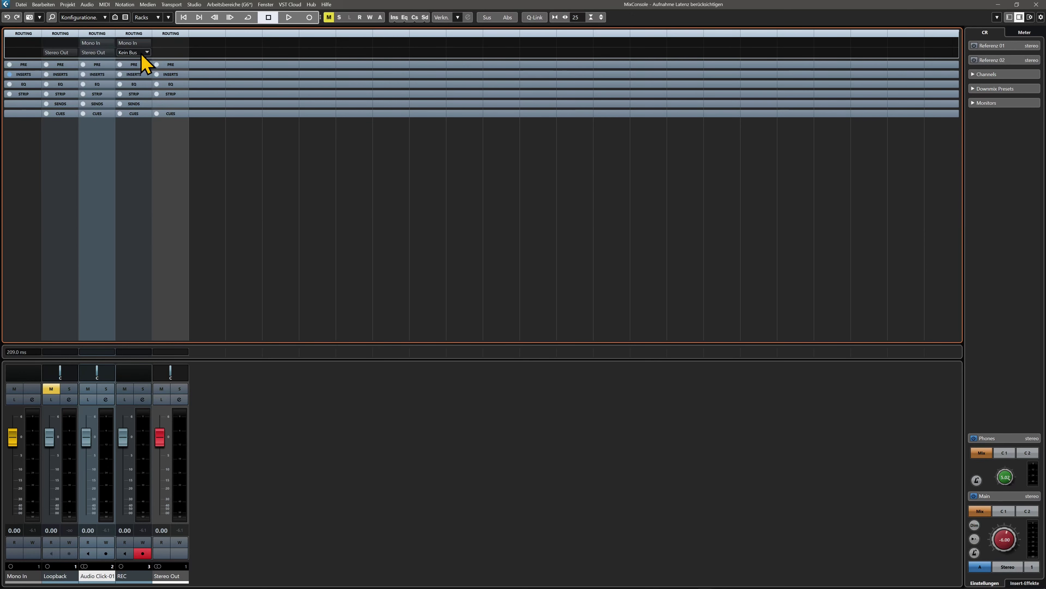
click(131, 578)
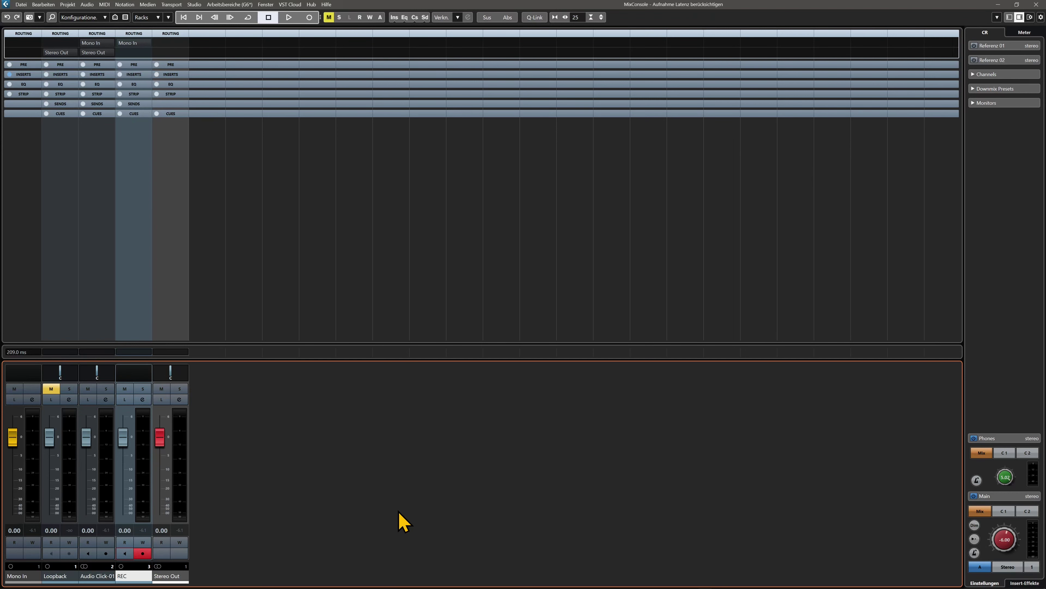
key(F3)
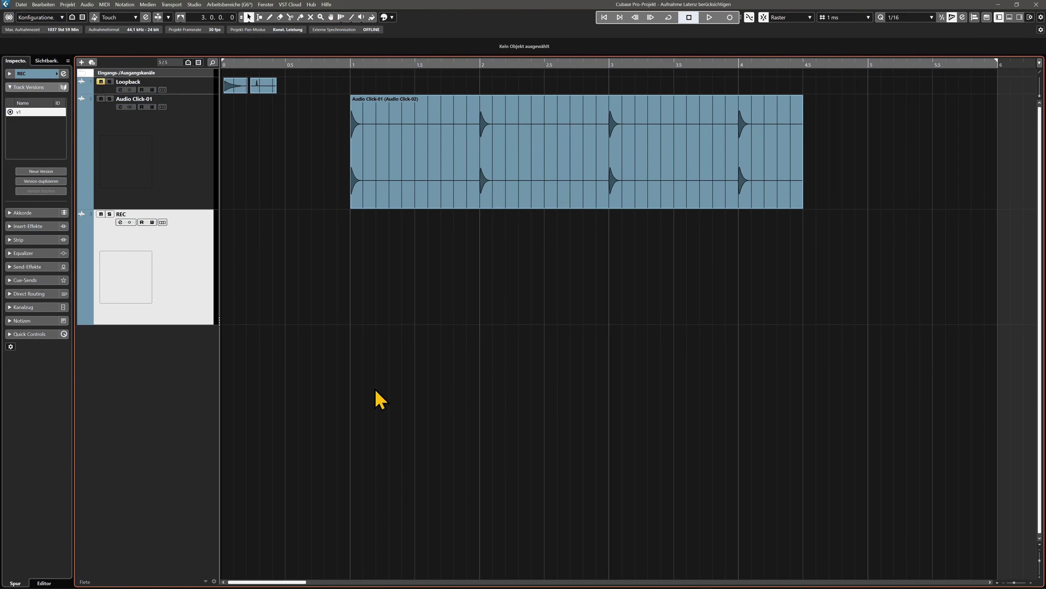
Check the recording latency option "Aufnahmelatenz berücksichtigen" in the studio's audio system settings.
click(195, 4)
click(220, 168)
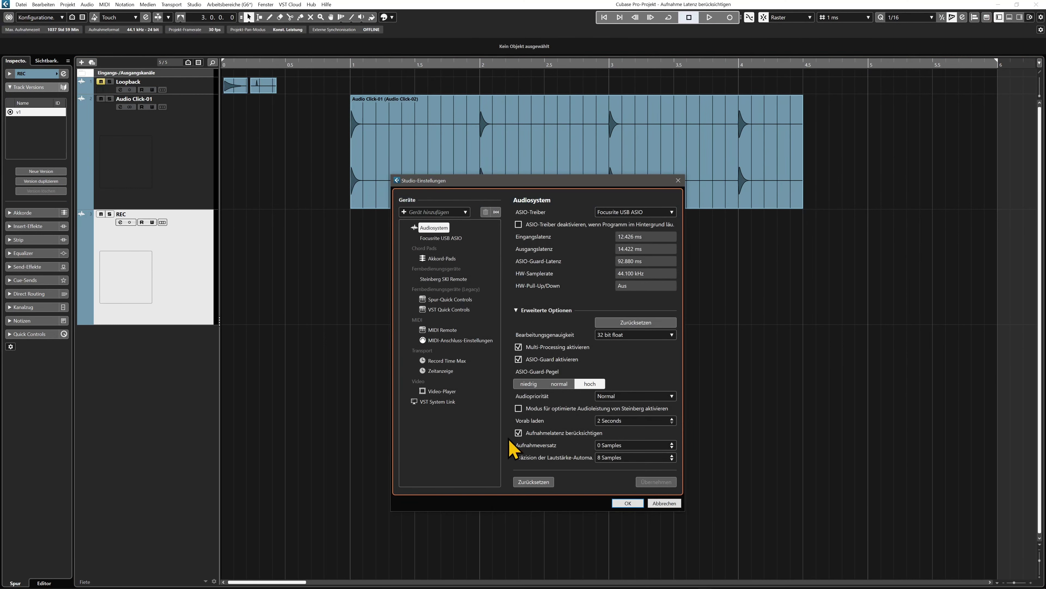
click(627, 503)
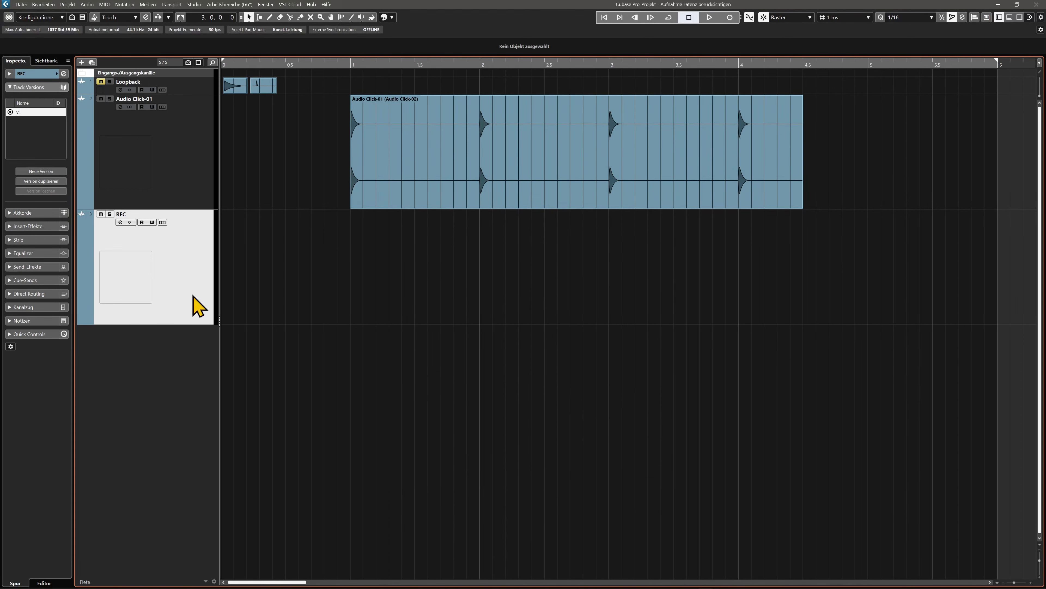
Record the click playback onto the REC track and compare the recorded clicks with those on Audio Click-01.
key(F3)
key(F3)
key(KP_Multiply)
key(space)
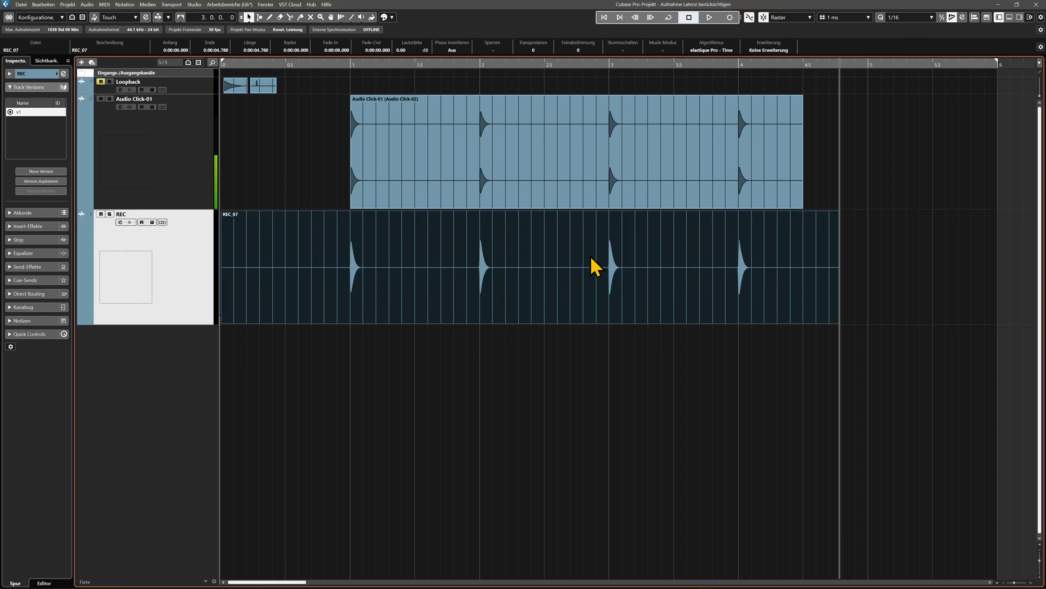
ctrl+scroll(474, 307, up, 6)
ctrl+scroll(482, 285, up, 2)
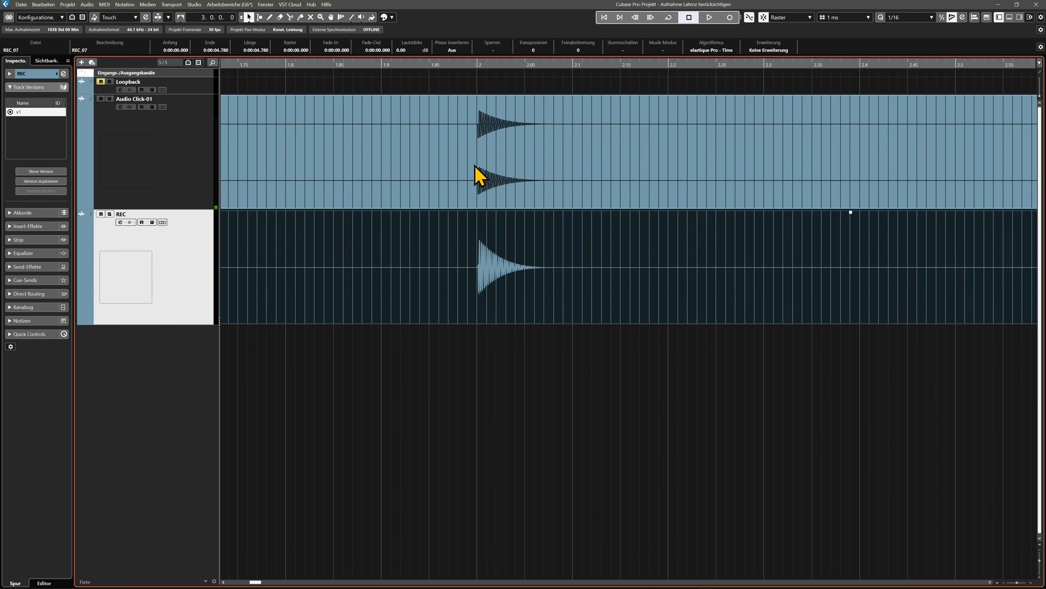
ctrl+scroll(485, 264, up, 1)
ctrl+scroll(485, 261, down, 10)
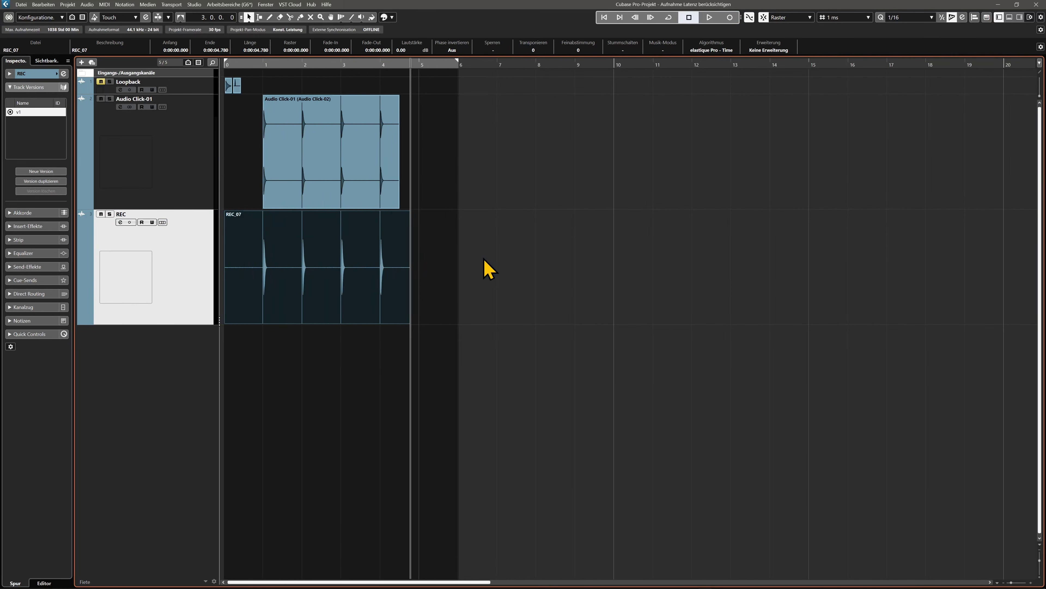
ctrl+scroll(486, 269, up, 4)
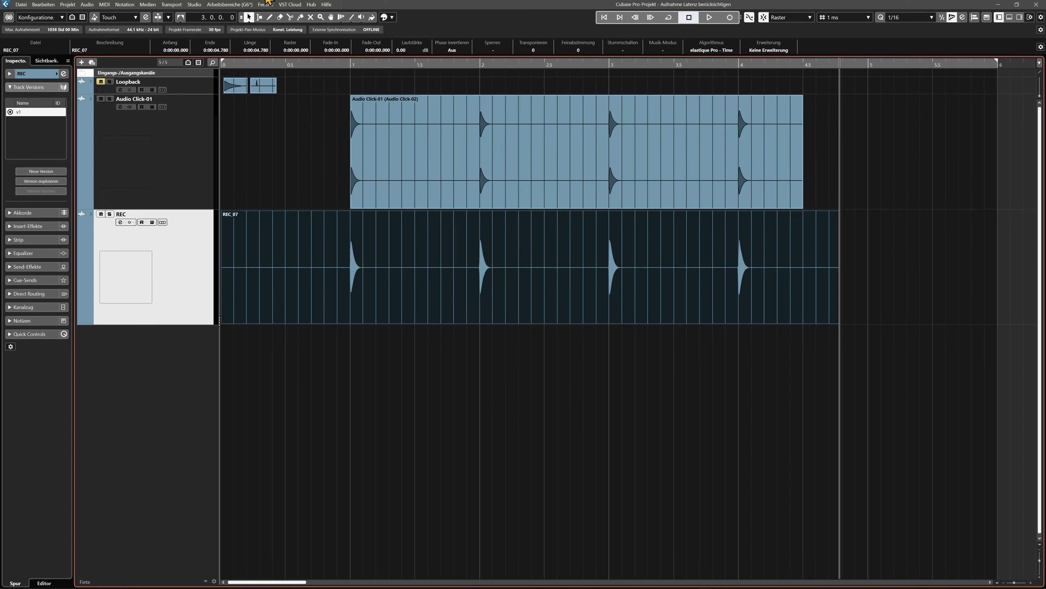
Turn off "Aufnahmelatenz berücksichtigen" in the audio system settings and record the clicks onto the REC track again.
click(196, 5)
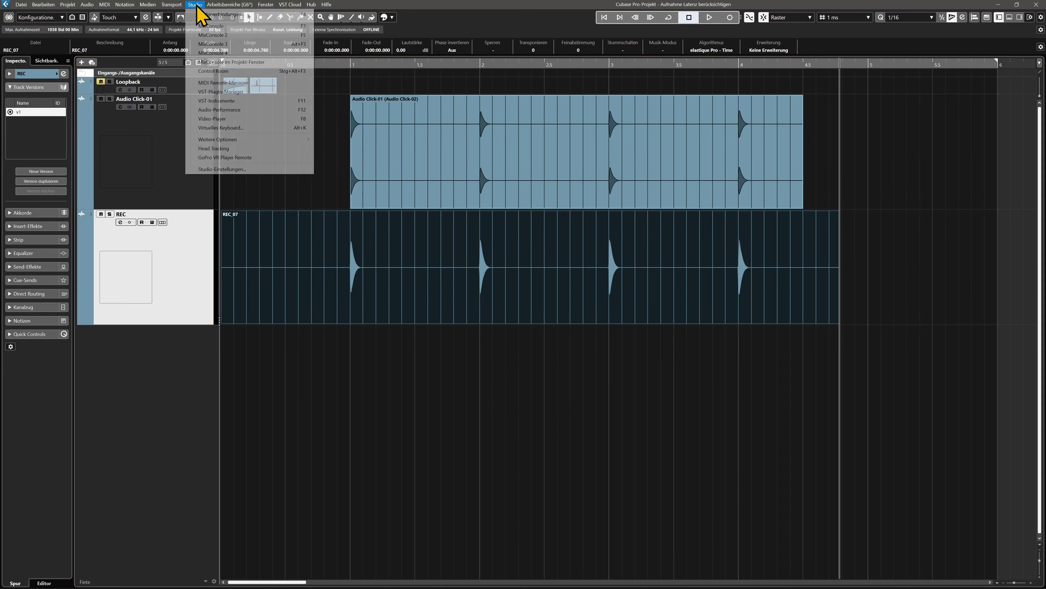
click(222, 169)
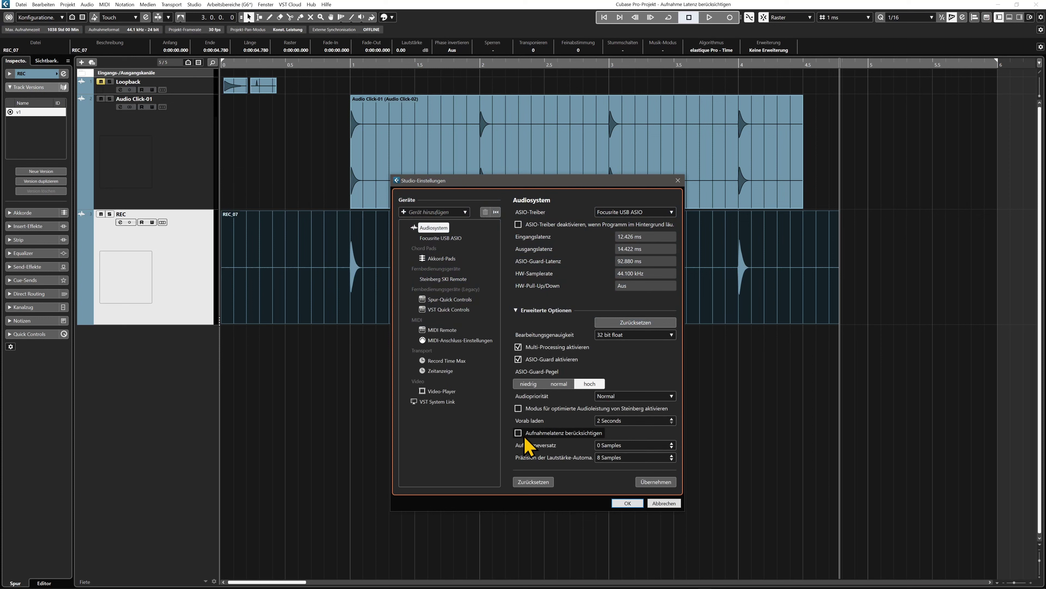
click(628, 503)
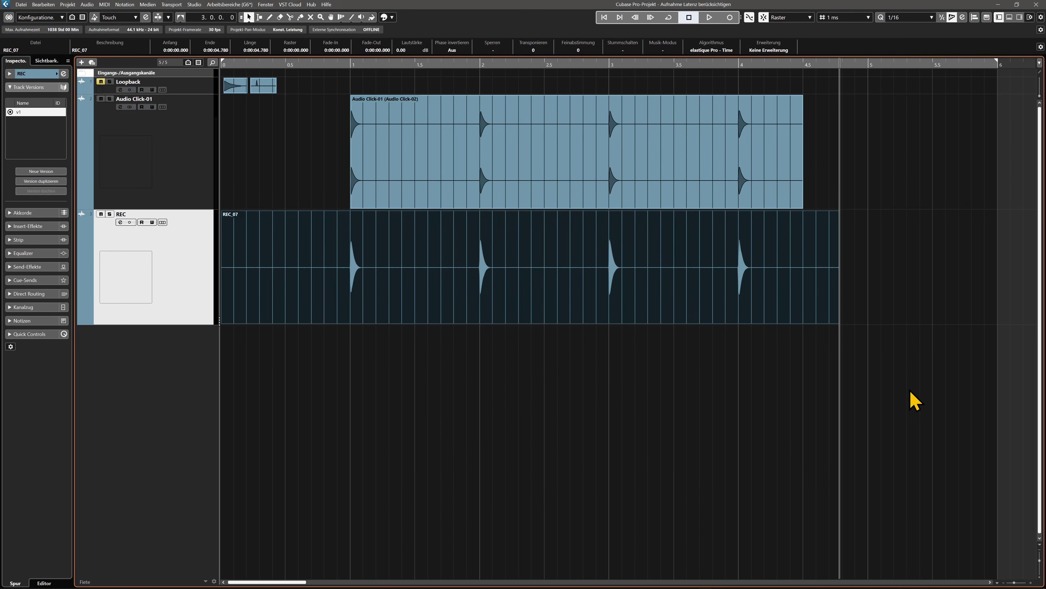
key(KP_Multiply)
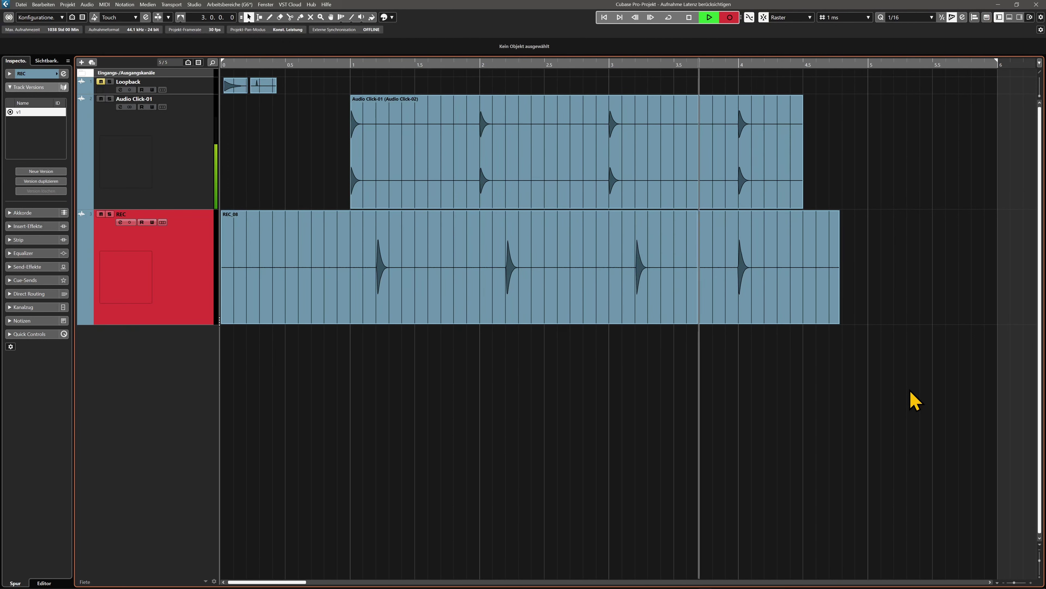
key(space)
Measure the offset between the first original click and the first recorded click with a range selection across both tracks.
key(h)
key(h)
key(h)
key(2)
drag(350, 99, 550, 322)
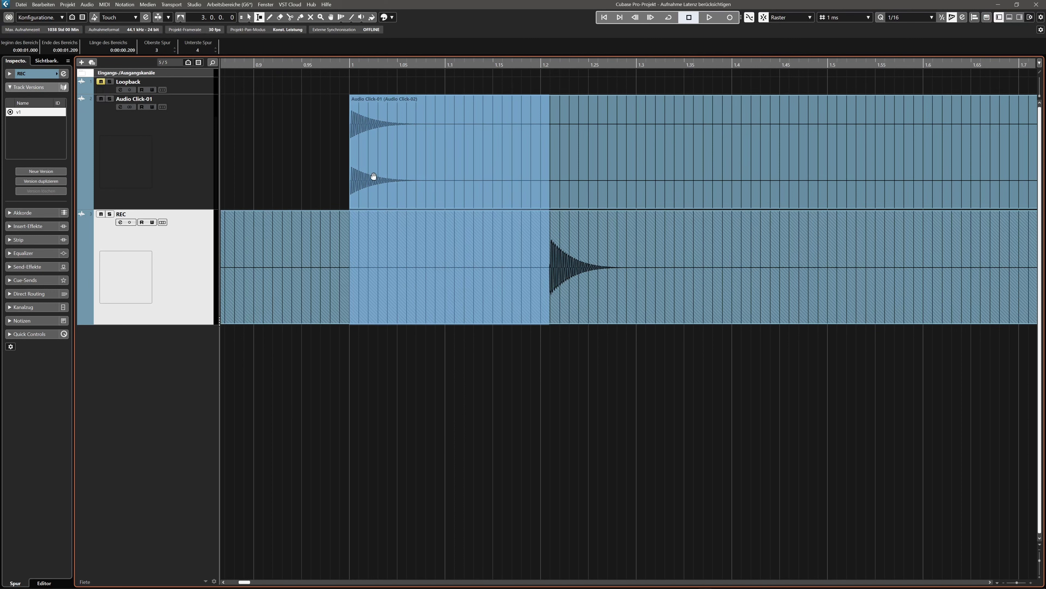
Check the Mono In channel's latency in the MixConsole and view its Pro-Q 3 insert.
key(F3)
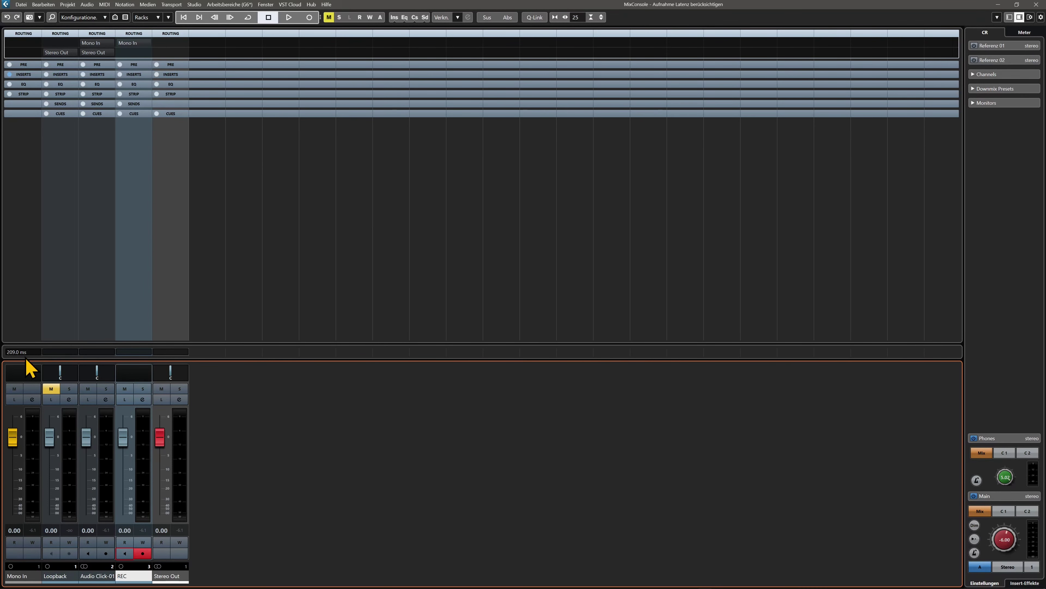
click(22, 75)
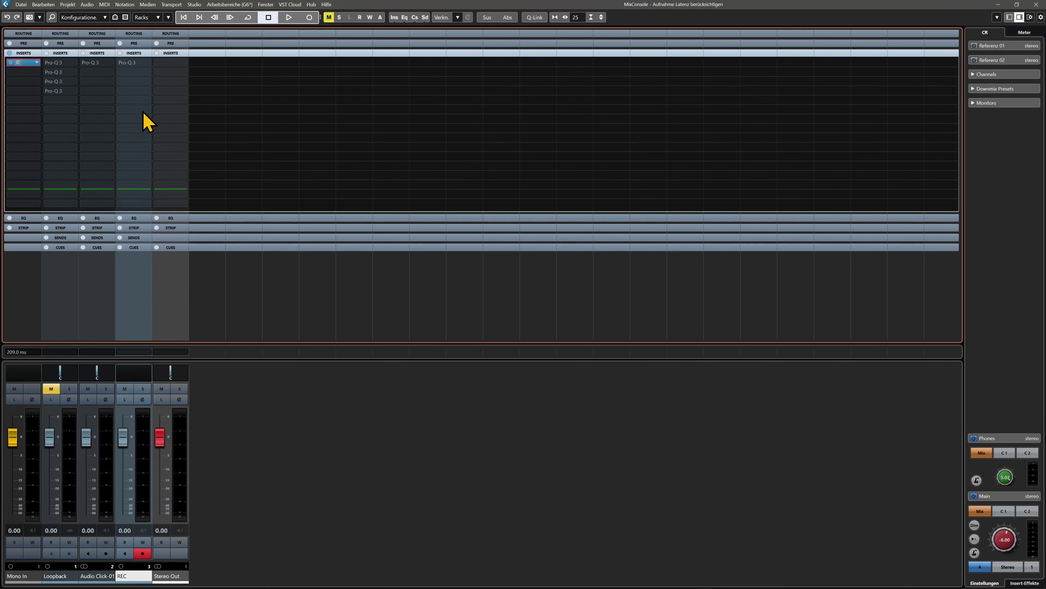
click(20, 63)
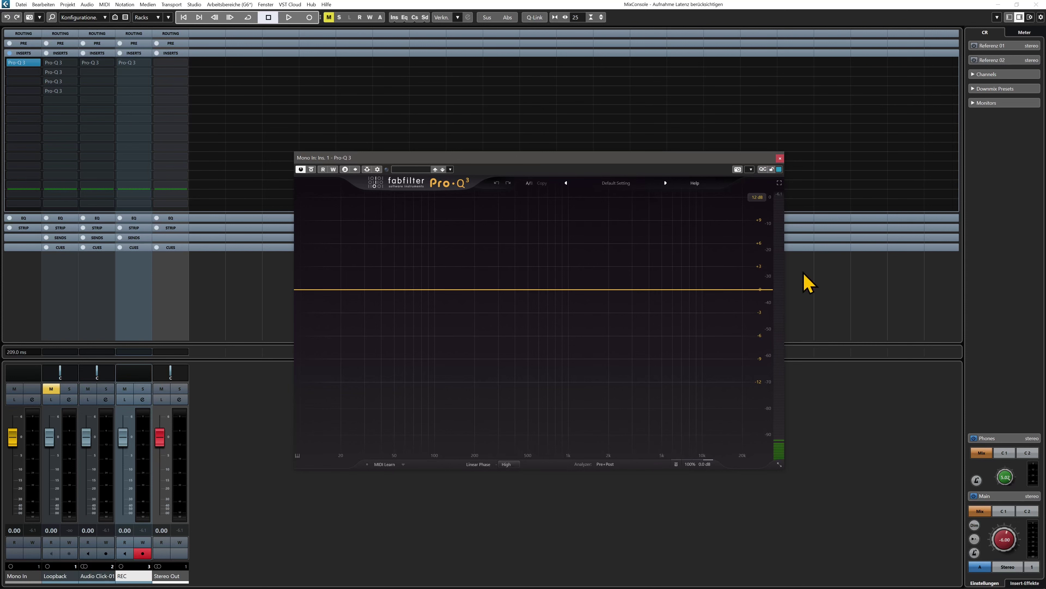
click(780, 158)
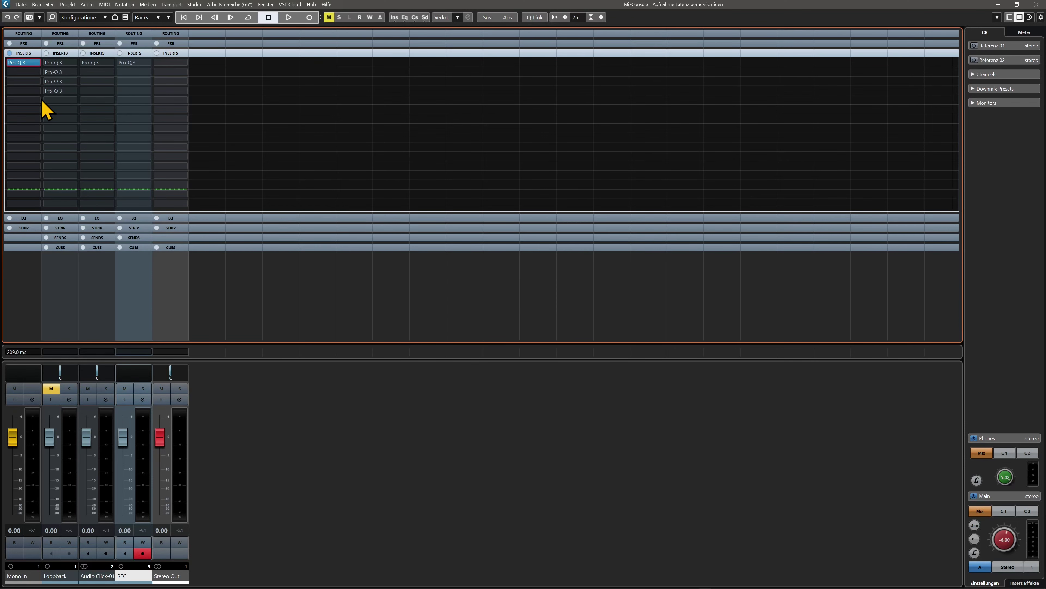
key(F3)
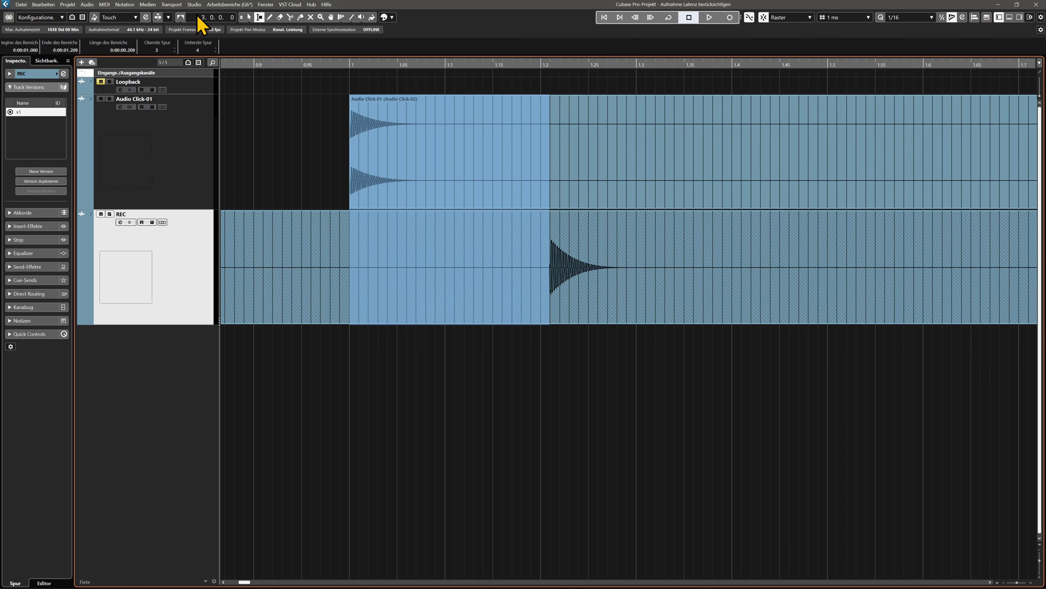
Bypass and restore the Pro-Q 3 insert on Mono In, and deactivate and reactivate it, to compare the channel's latency.
key(F3)
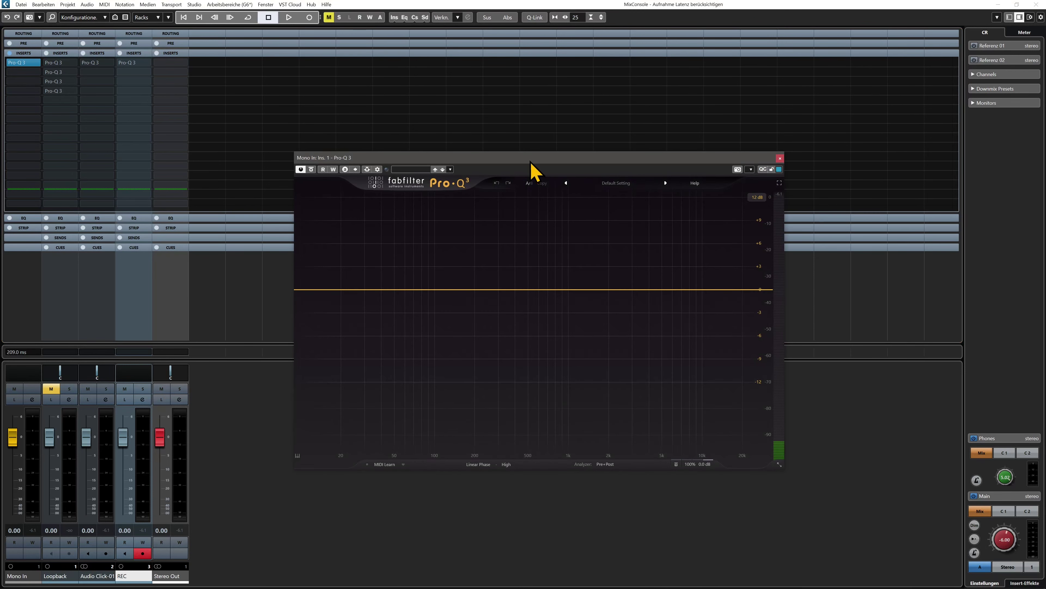
drag(530, 162, 547, 145)
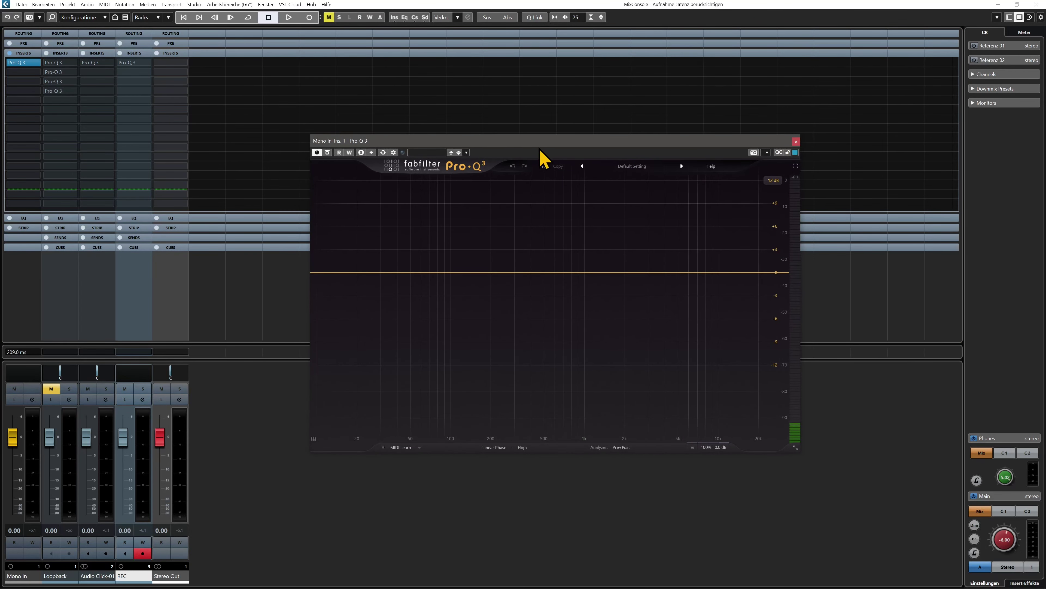
click(328, 153)
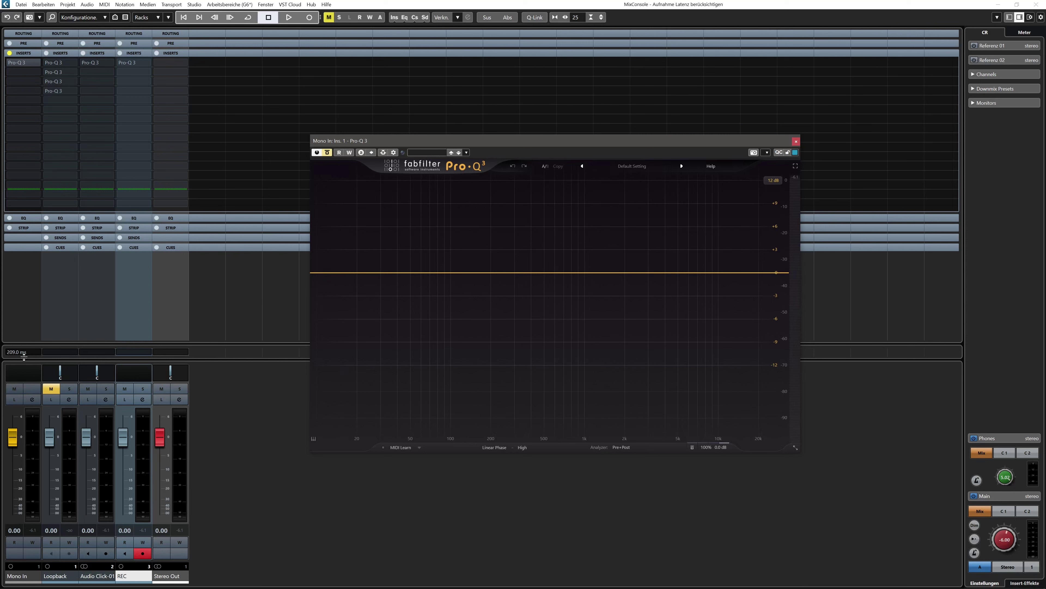
click(328, 153)
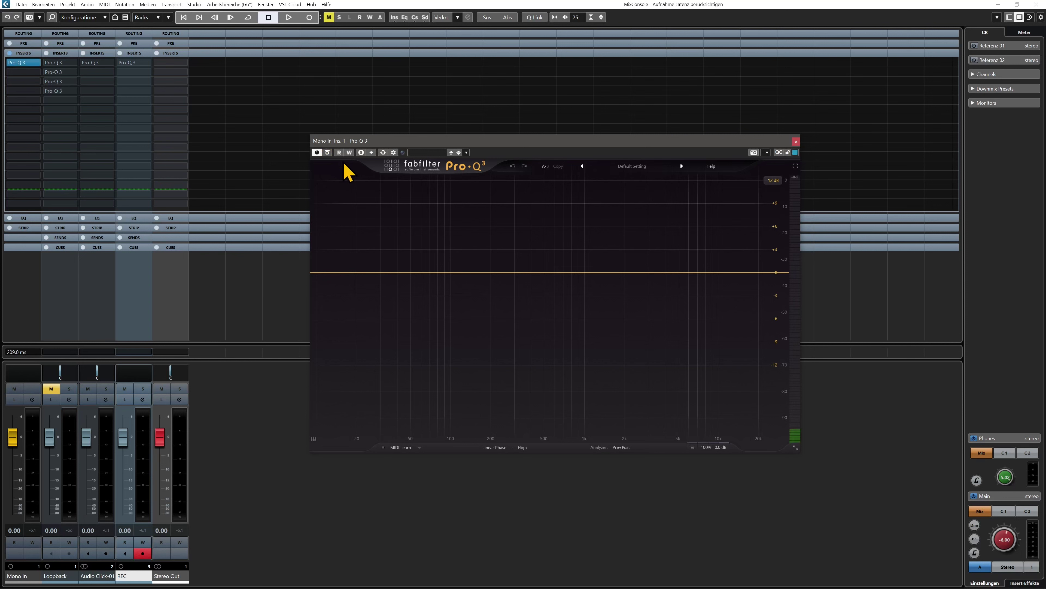
click(317, 152)
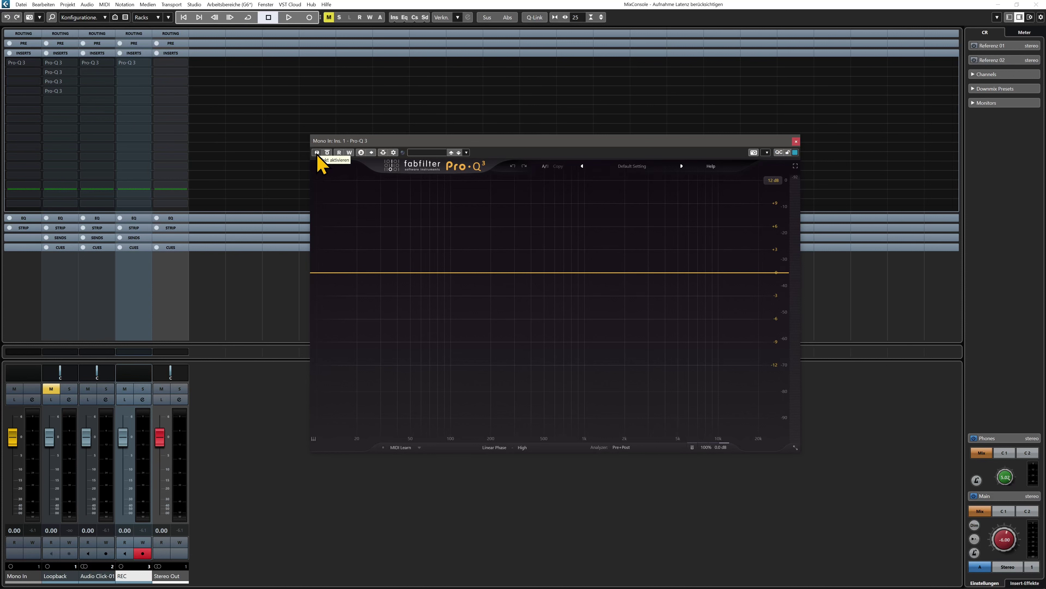
click(317, 153)
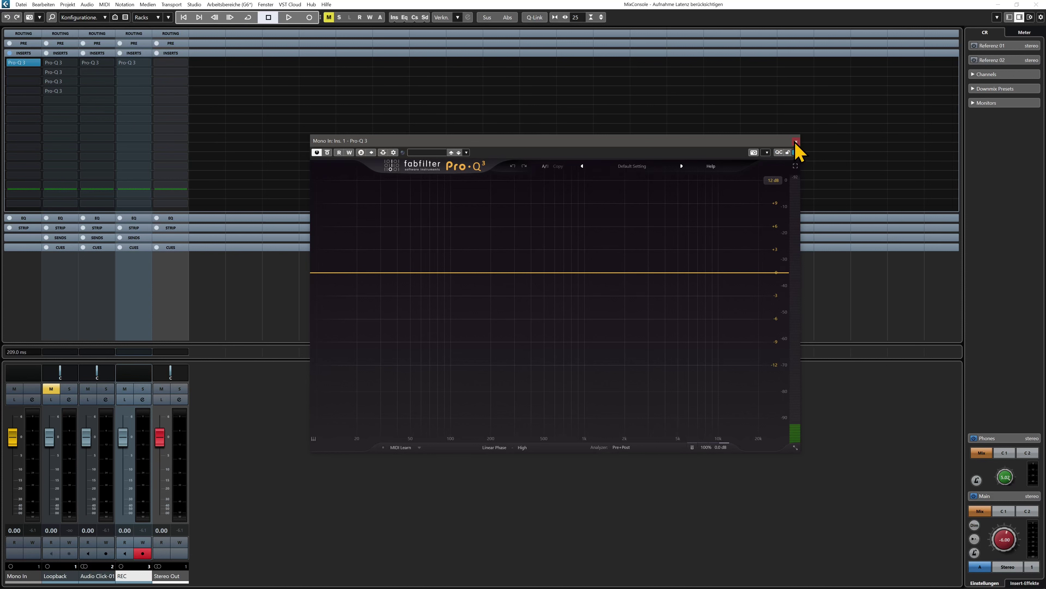
Switch off the Pro-Q 3 insert on the Mono In channel and close its plug-in window.
click(796, 141)
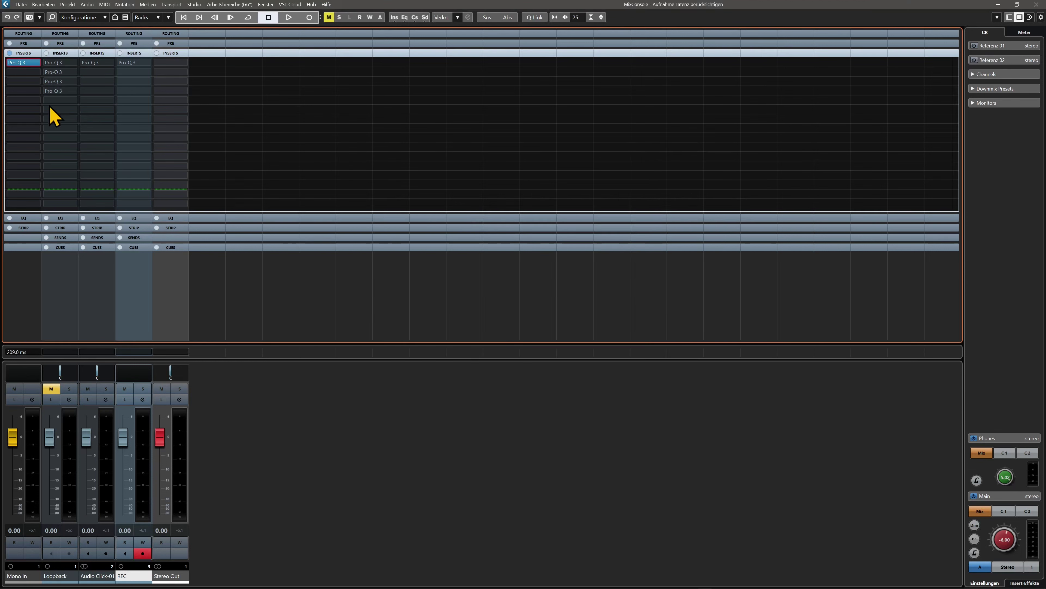
click(10, 62)
click(23, 63)
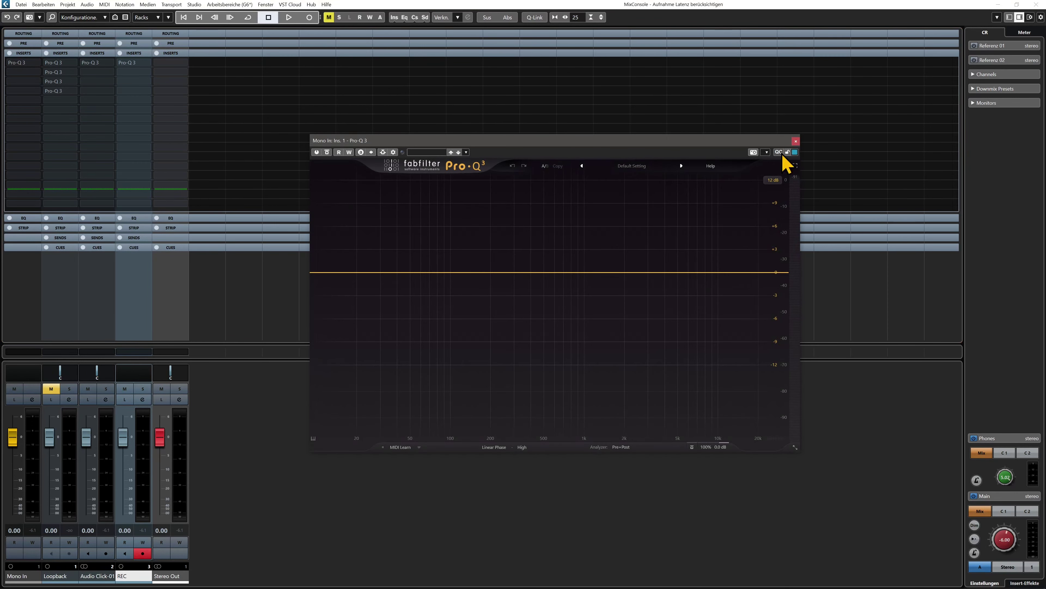
click(796, 141)
Activate all four Pro-Q 3 inserts on Loopback and the Pro-Q 3 inserts on Audio Click-01 and REC.
click(46, 63)
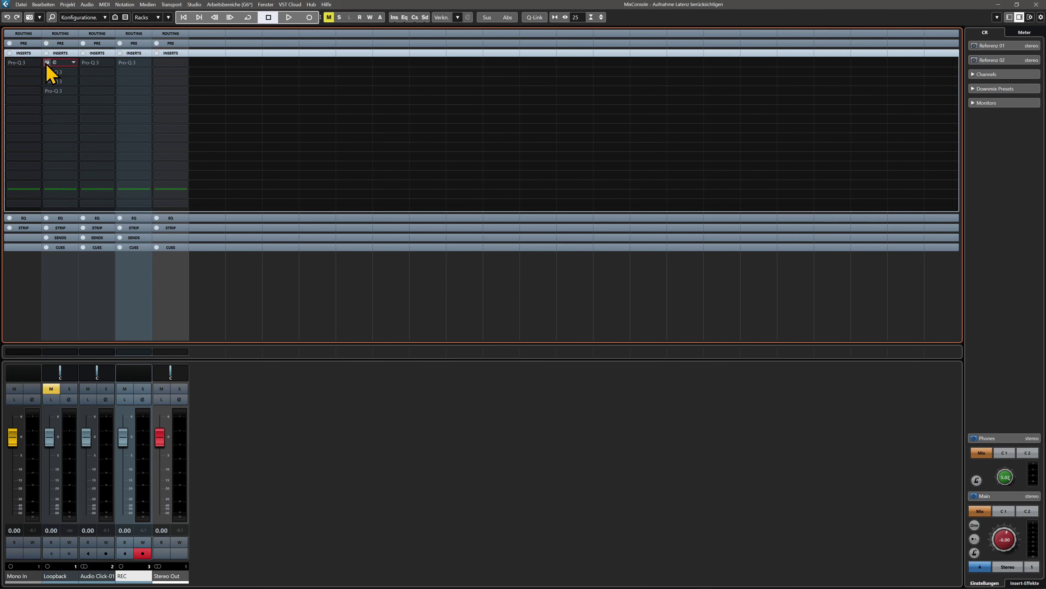
click(45, 72)
click(47, 81)
click(46, 90)
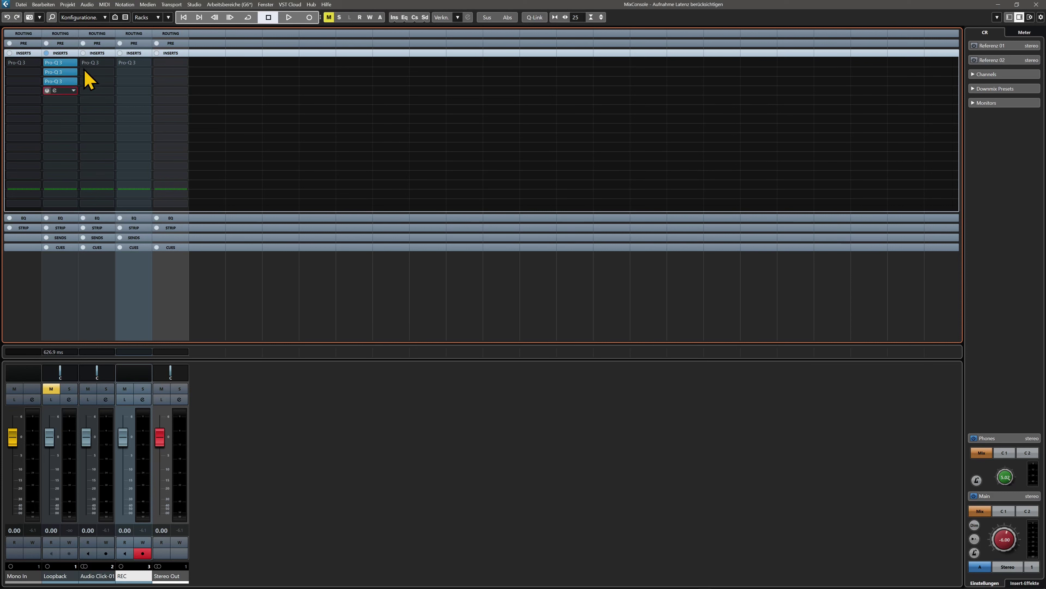
click(120, 63)
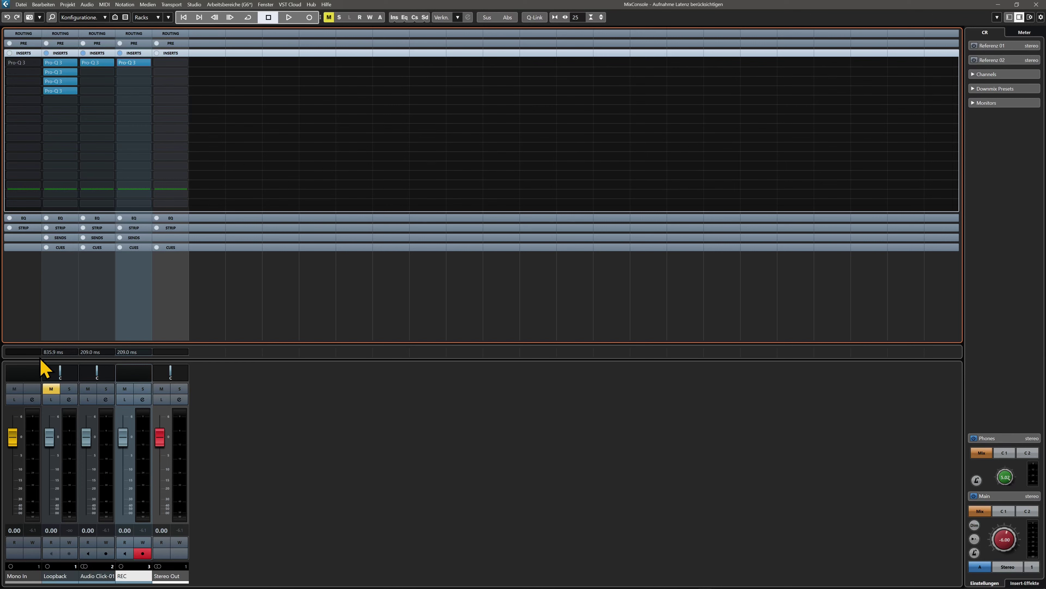
Check the "Aufnahmelatenz berücksichtigen" option in the audio system settings and the Mono In channel's insert in the MixConsole.
key(F3)
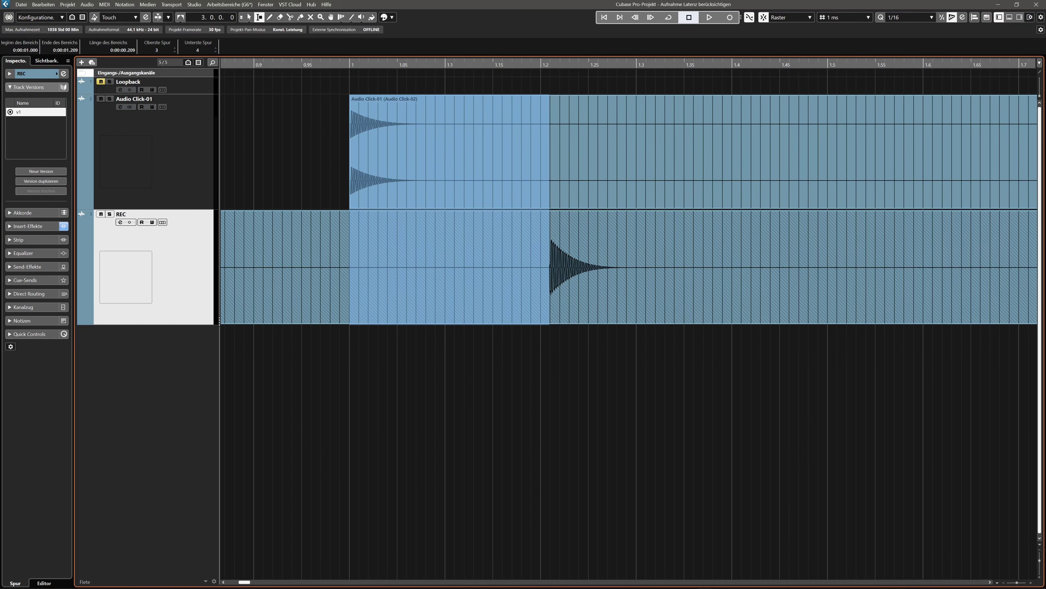
click(194, 5)
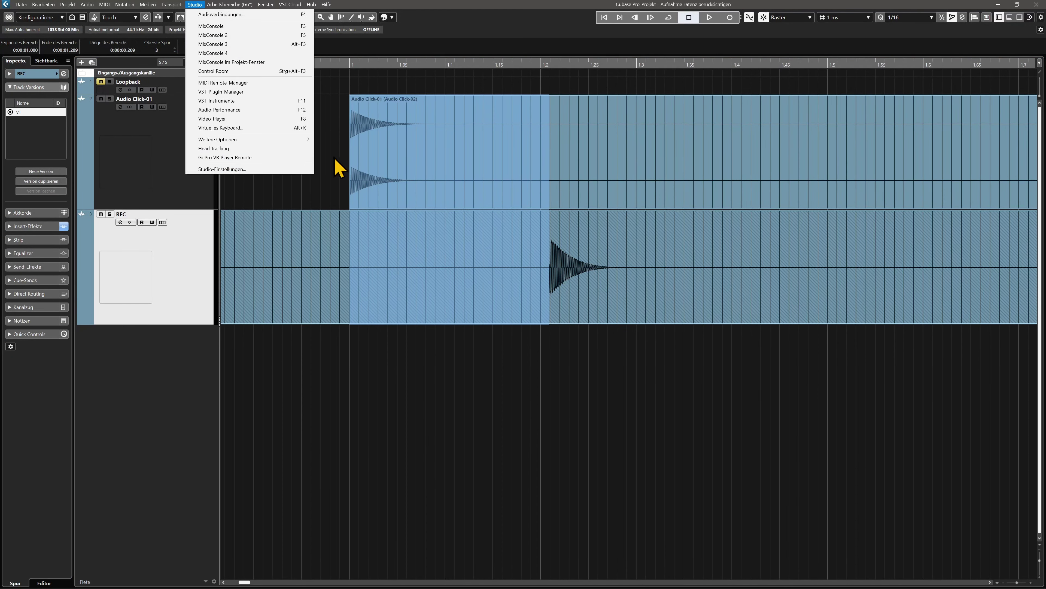
click(252, 170)
click(625, 503)
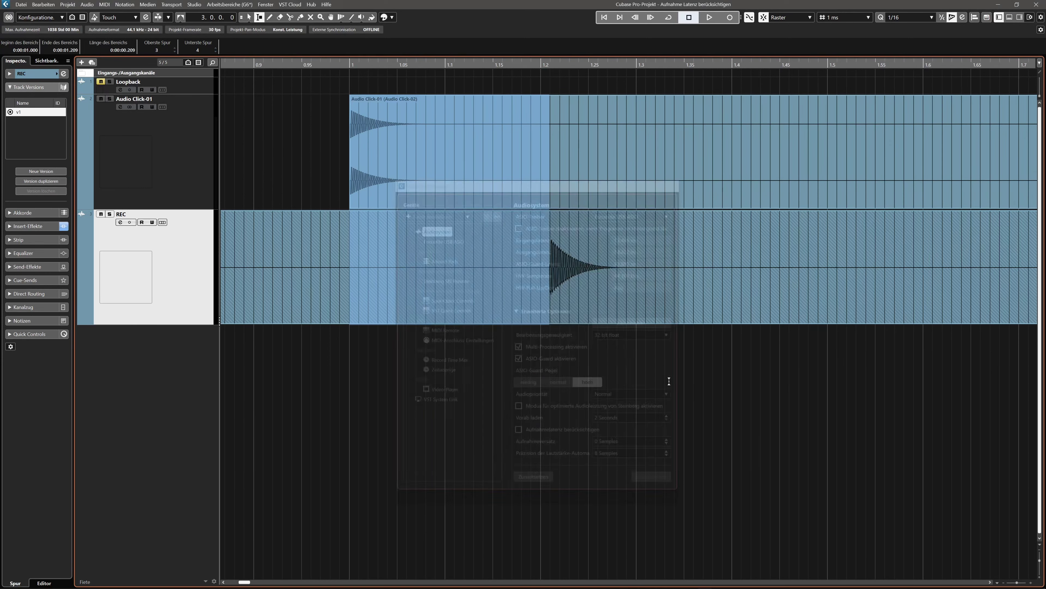
key(F3)
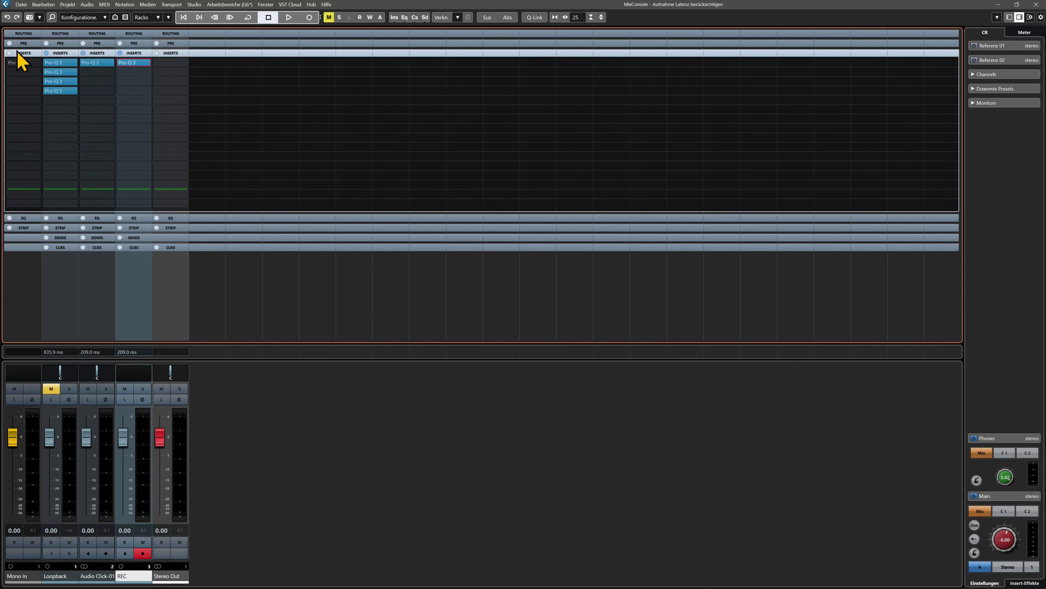
key(F3)
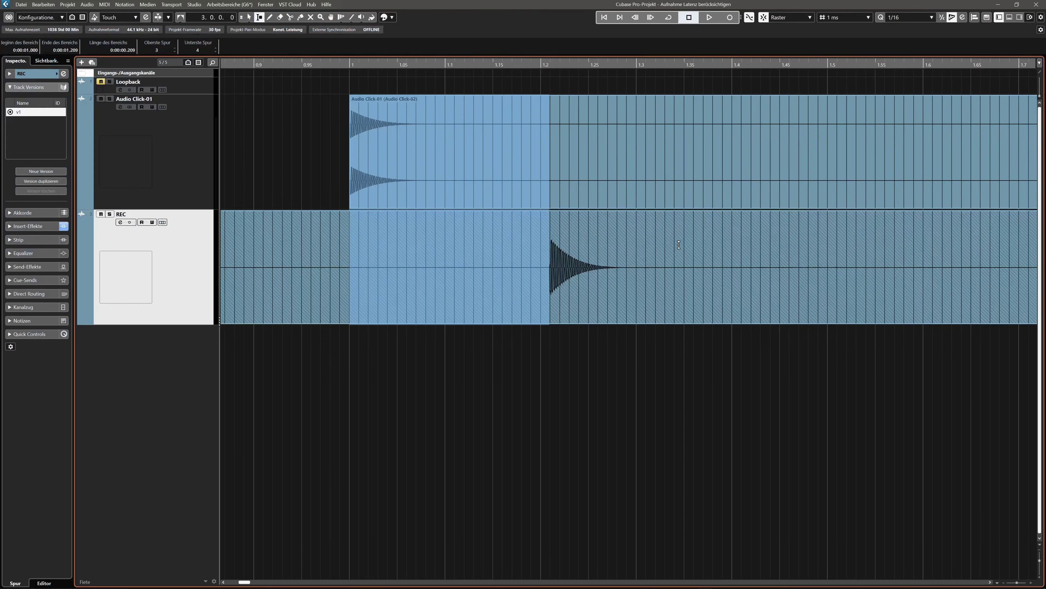
Record the clicks onto the REC track again with the track plug-ins active.
key(shift+f)
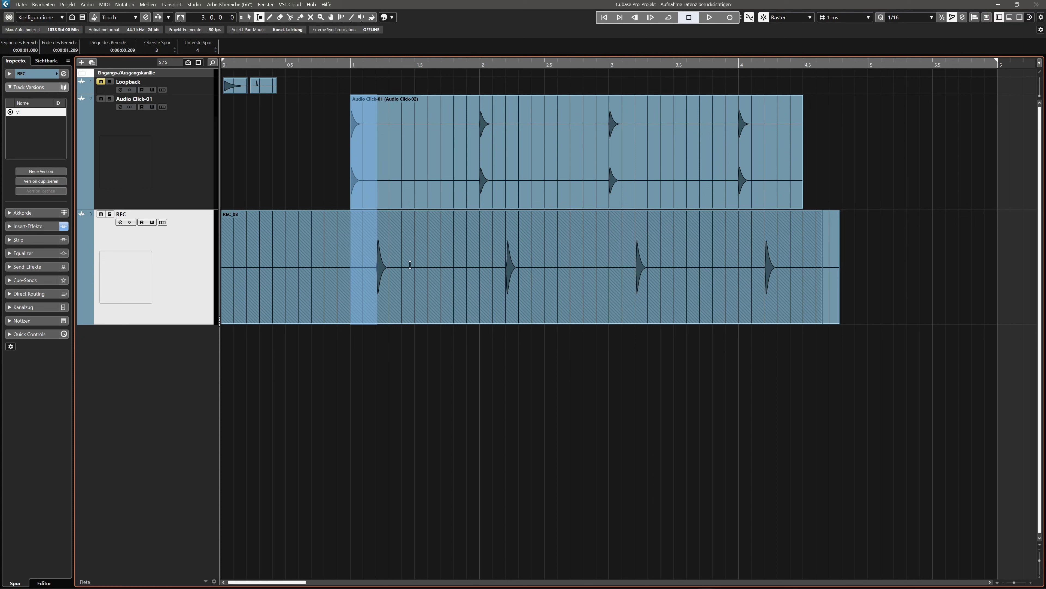
key(KP_Multiply)
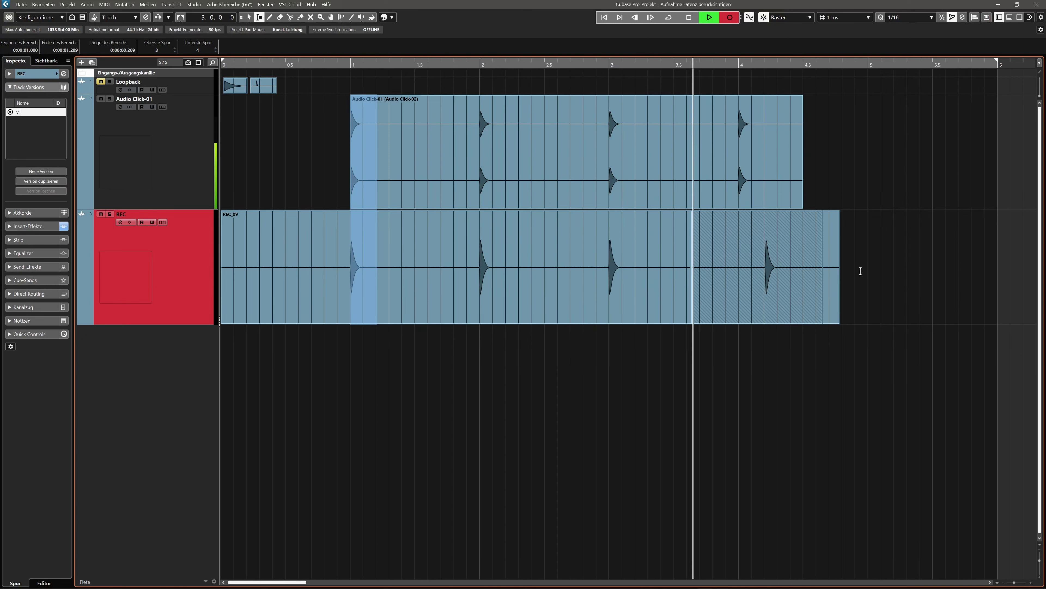
key(space)
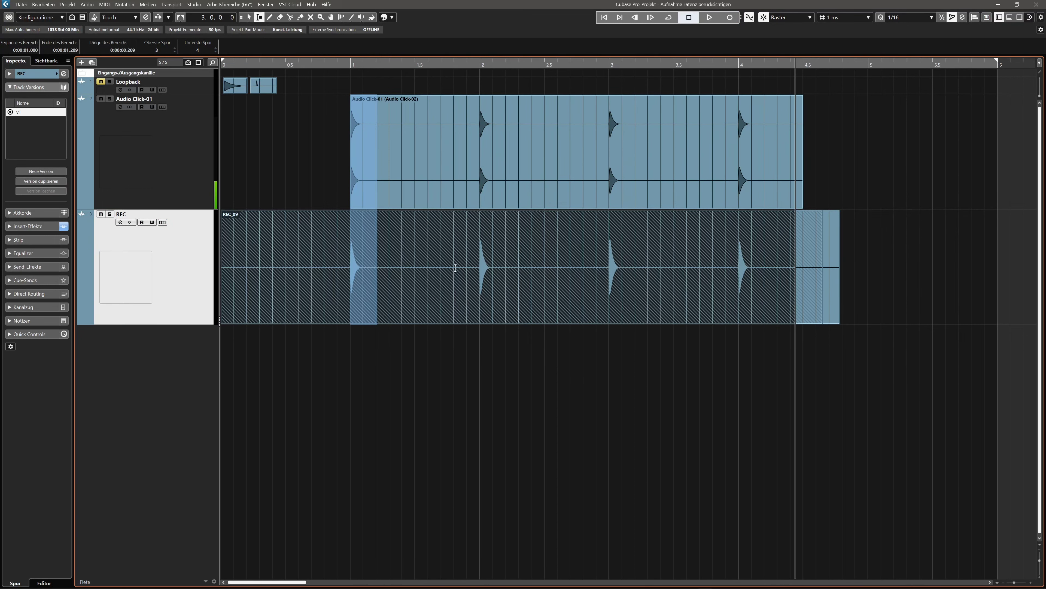
Compare the second recorded click's alignment with the original click up close, and switch back to the object selection tool.
scroll(453, 267, up, 20)
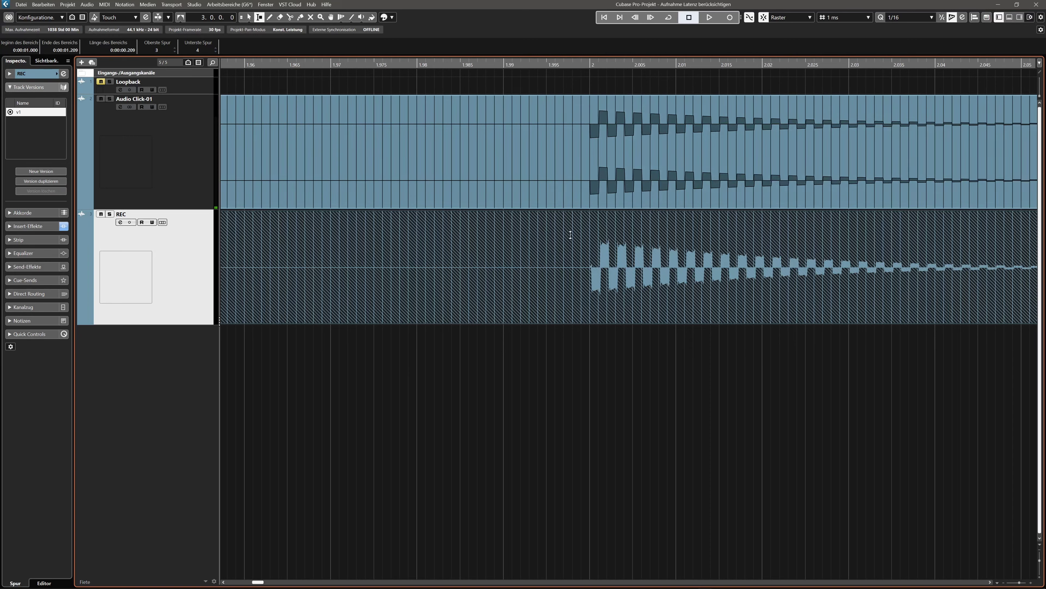
scroll(608, 283, down, 20)
scroll(605, 289, up, 1)
key(1)
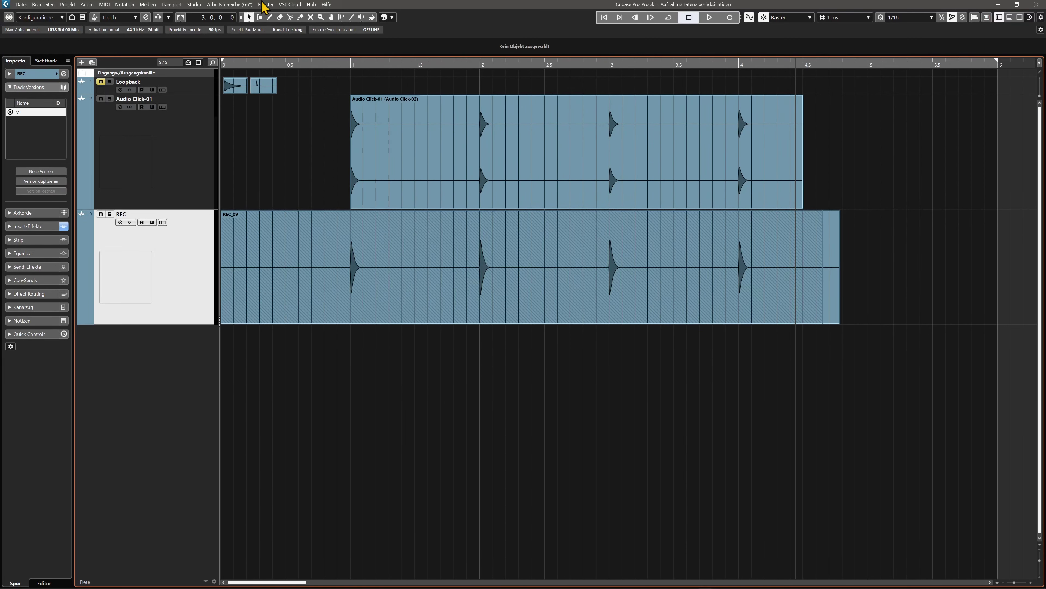
Review the "Aufnahmelatenz berücksichtigen" option in the audio system settings and close the dialog without changes.
click(196, 5)
click(248, 169)
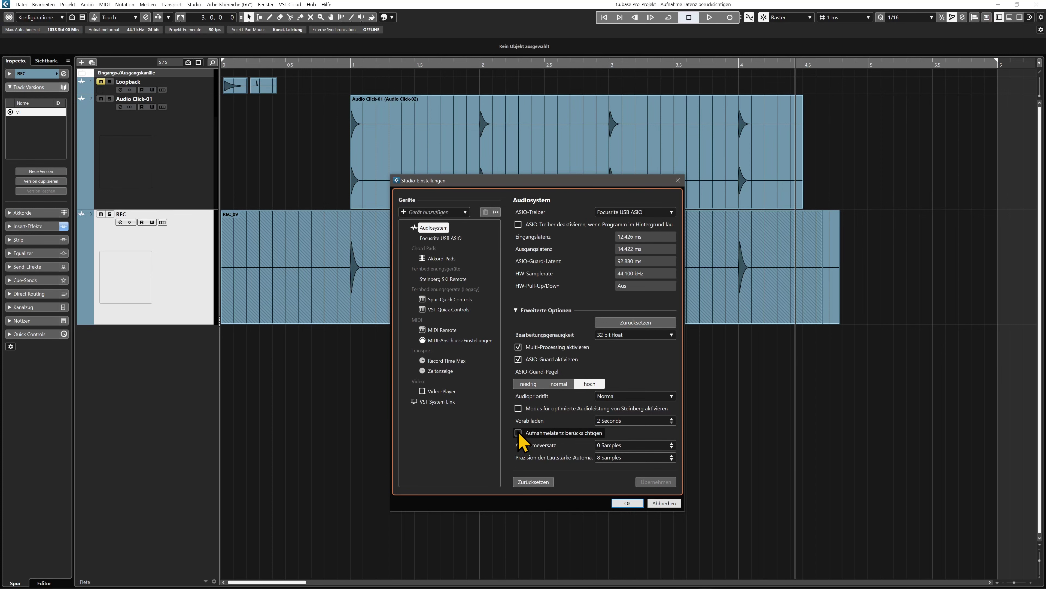
key(Escape)
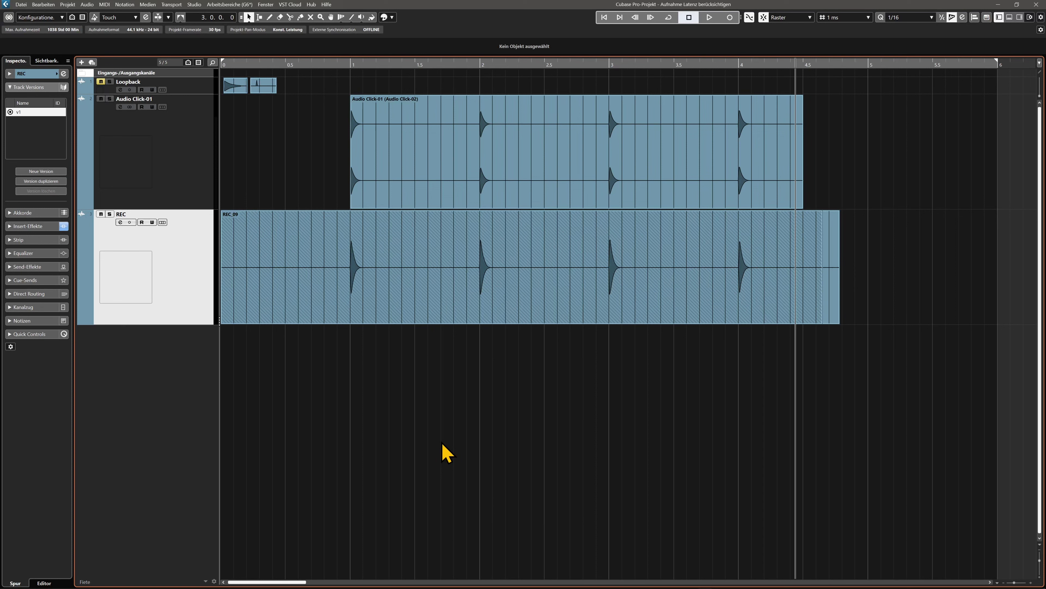